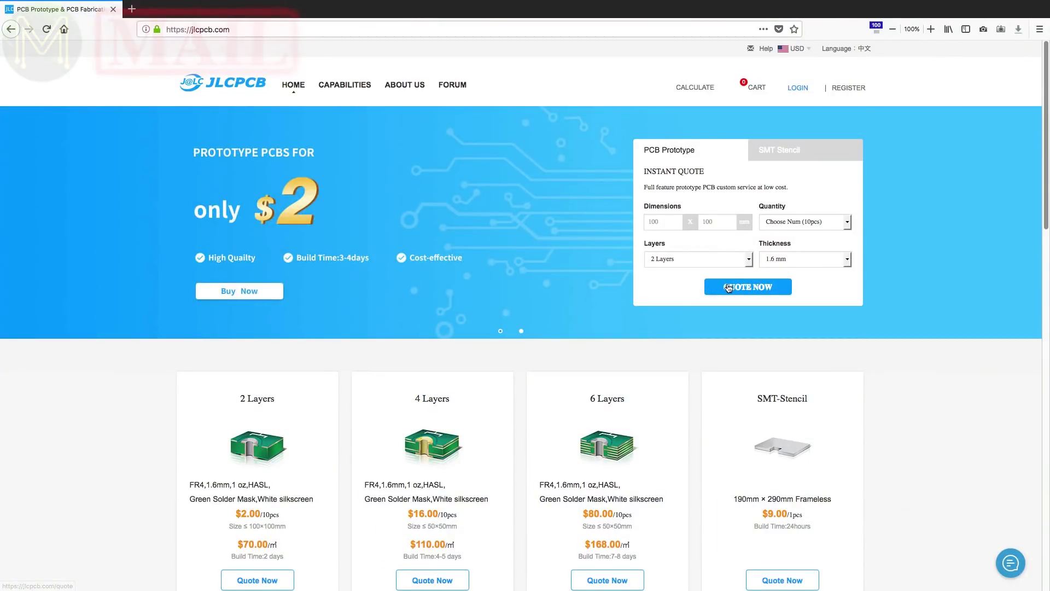
Add the 2-layer 50×82 mm PCB order, 10 pieces at $2.00, to the JLCPCB cart.
click(728, 288)
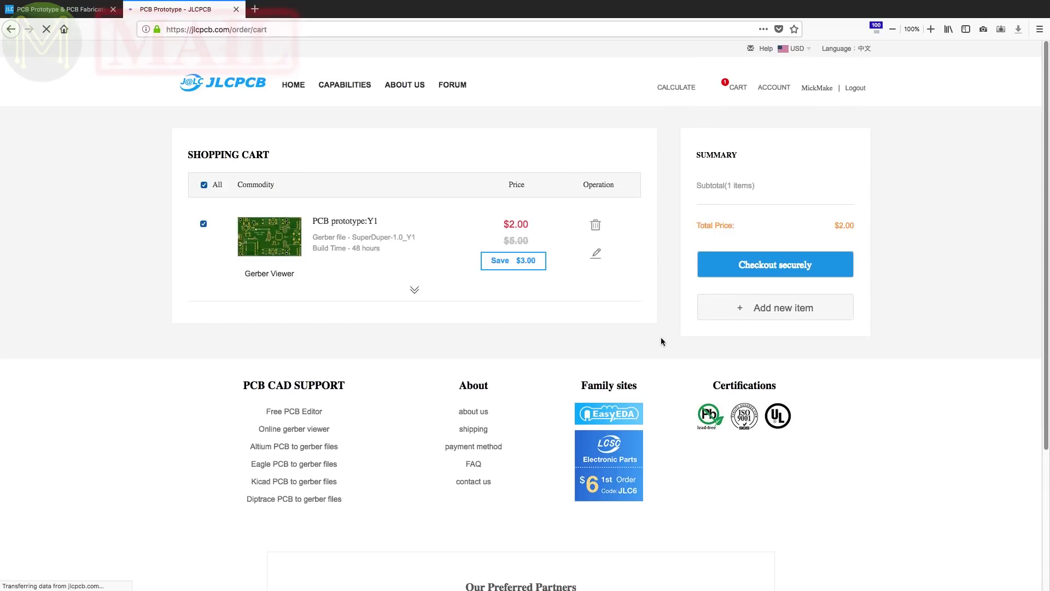
click(414, 289)
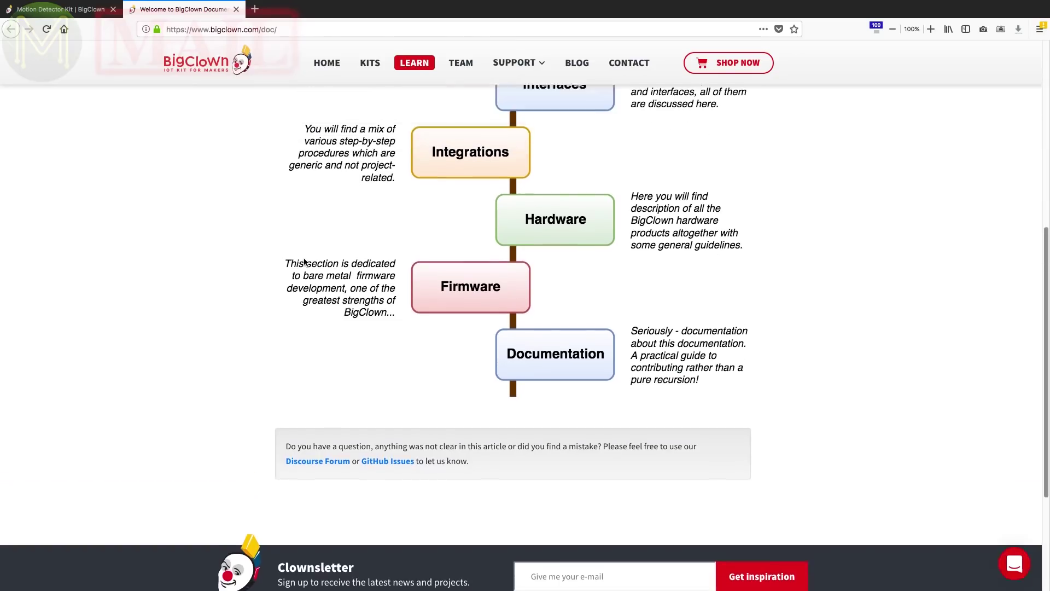
Expand Basics in the BigClown docs sidebar and read through the Quick Tutorial page.
scroll(304, 261, up, 5)
scroll(304, 261, up, 2)
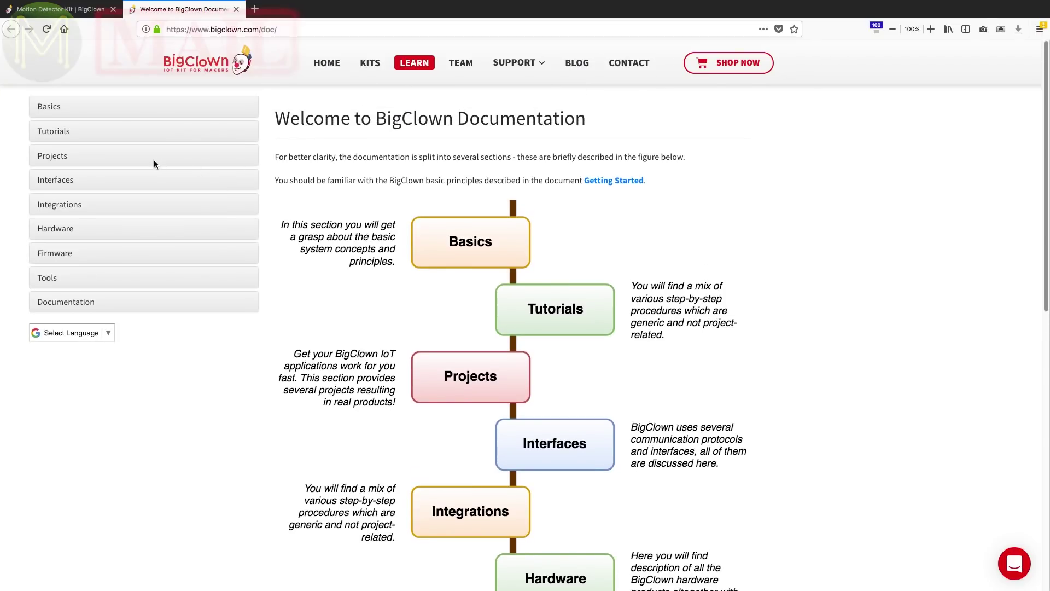
click(54, 112)
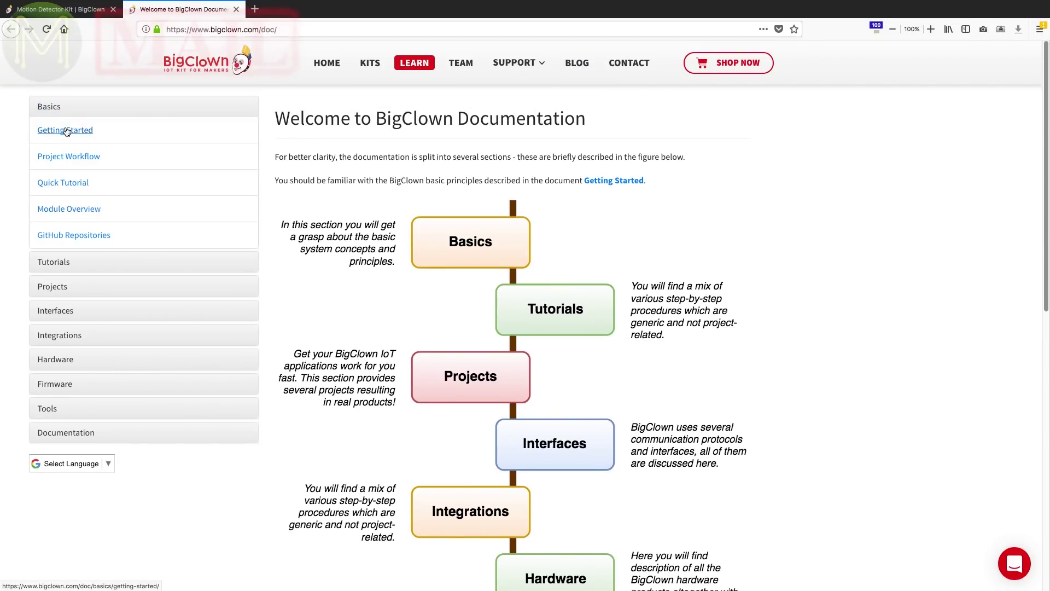
scroll(288, 233, down, 10)
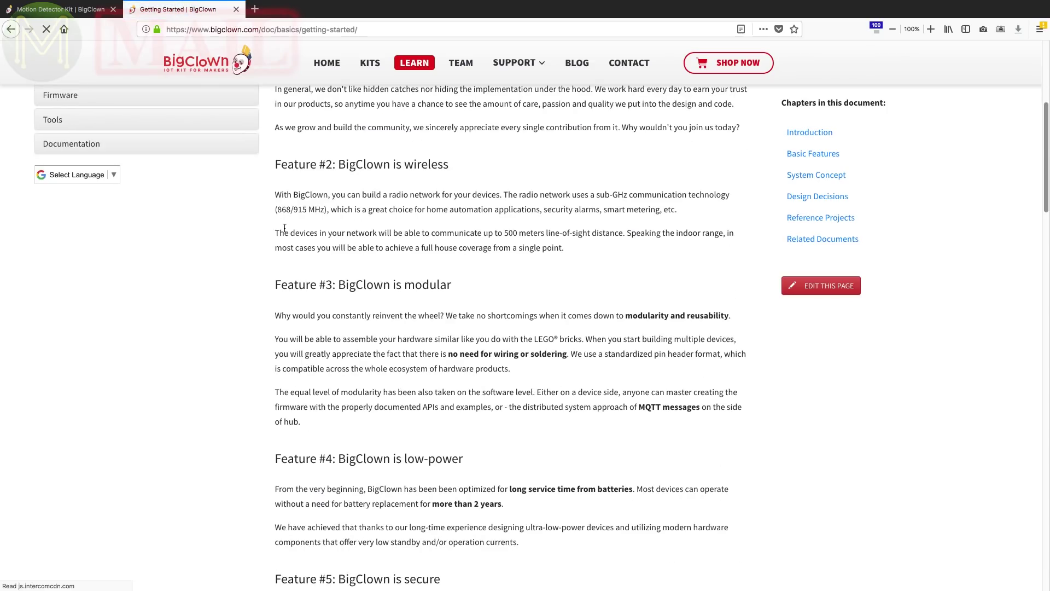
scroll(284, 231, down, 5)
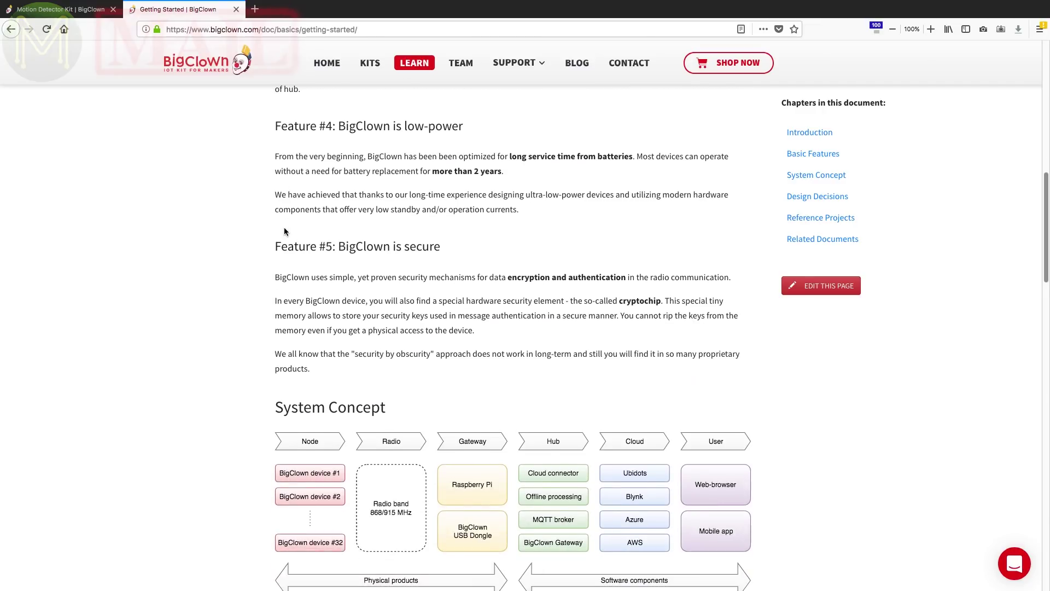
scroll(285, 230, down, 3)
scroll(284, 228, down, 4)
scroll(285, 230, up, 20)
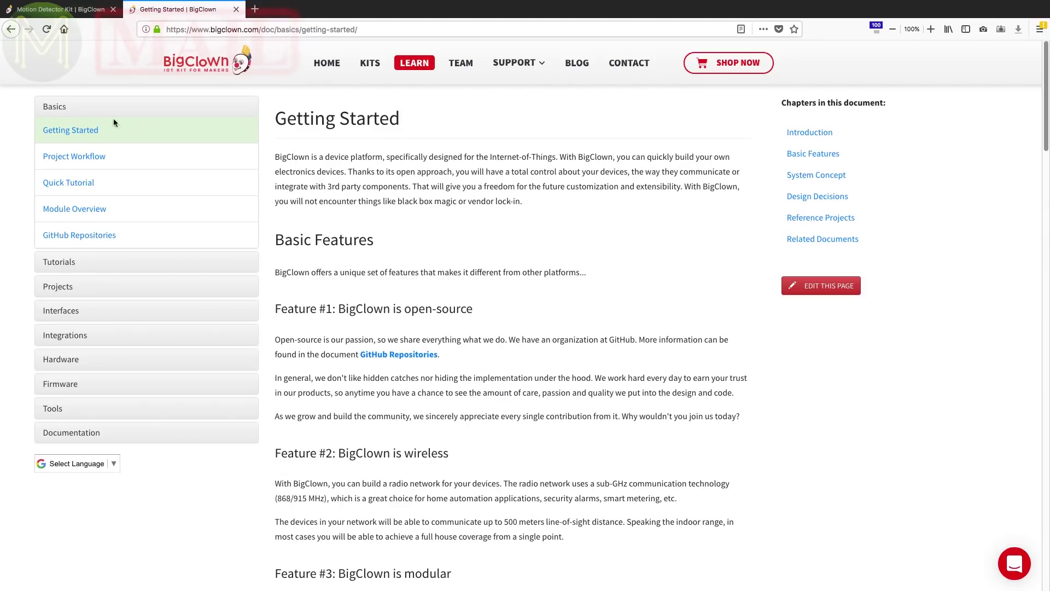
click(68, 182)
scroll(261, 297, down, 12)
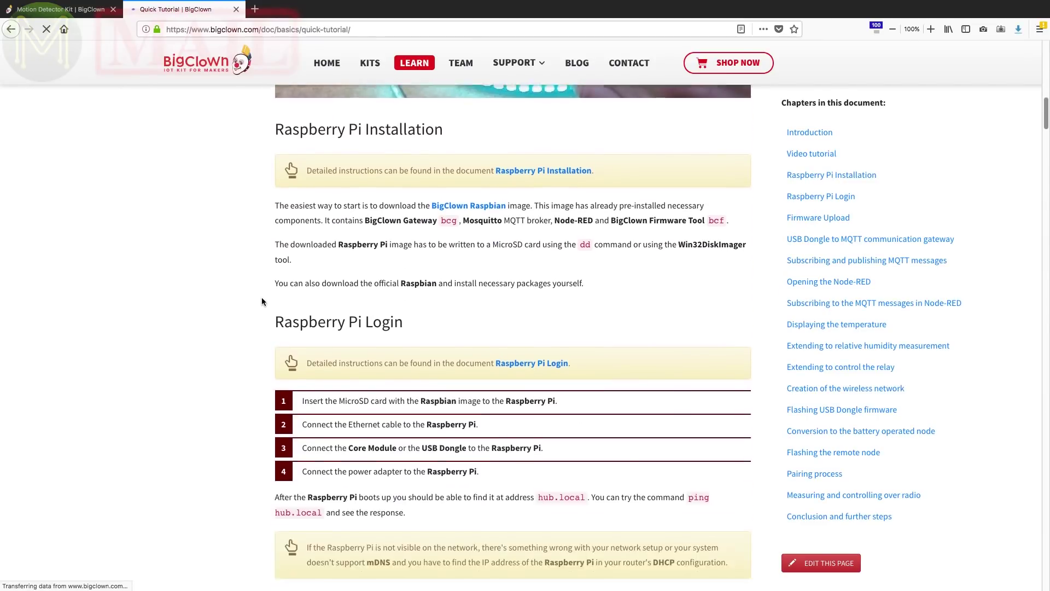
scroll(262, 297, down, 10)
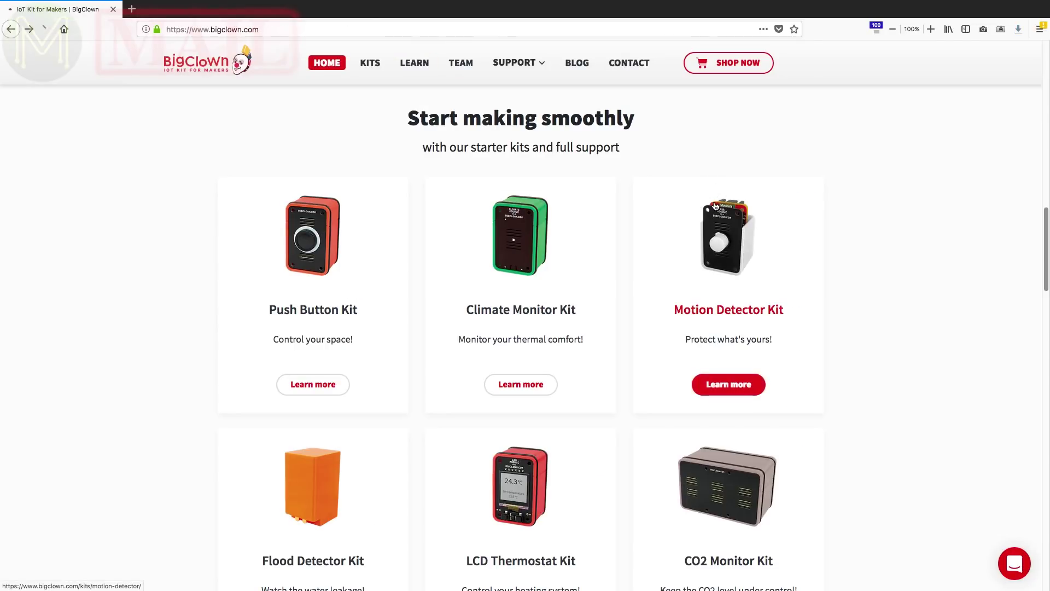
Open the Motion Detector Kit page and scroll through its modules and integrations.
click(715, 206)
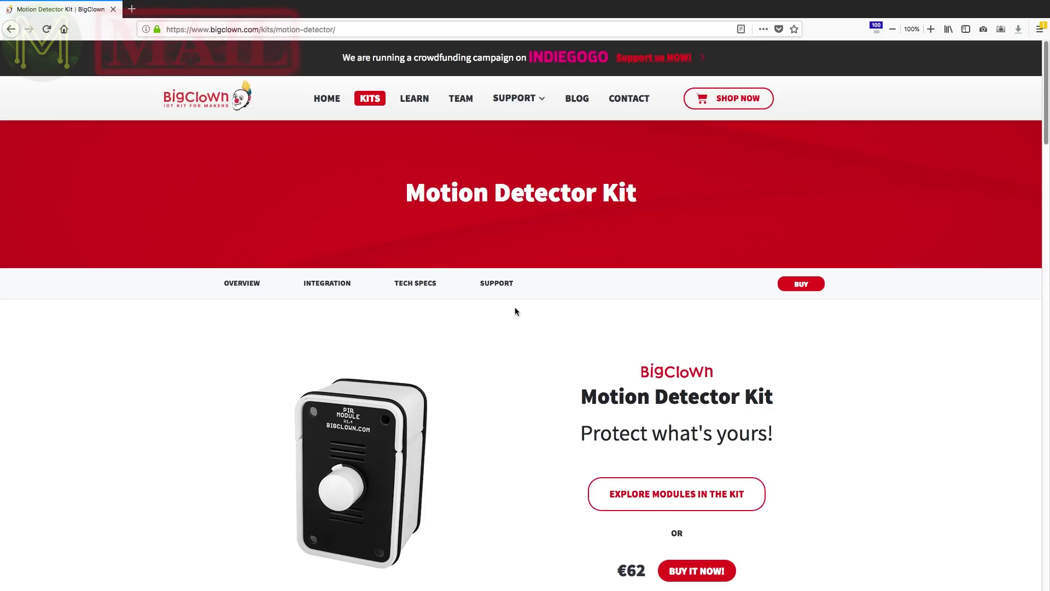
scroll(501, 300, down, 9)
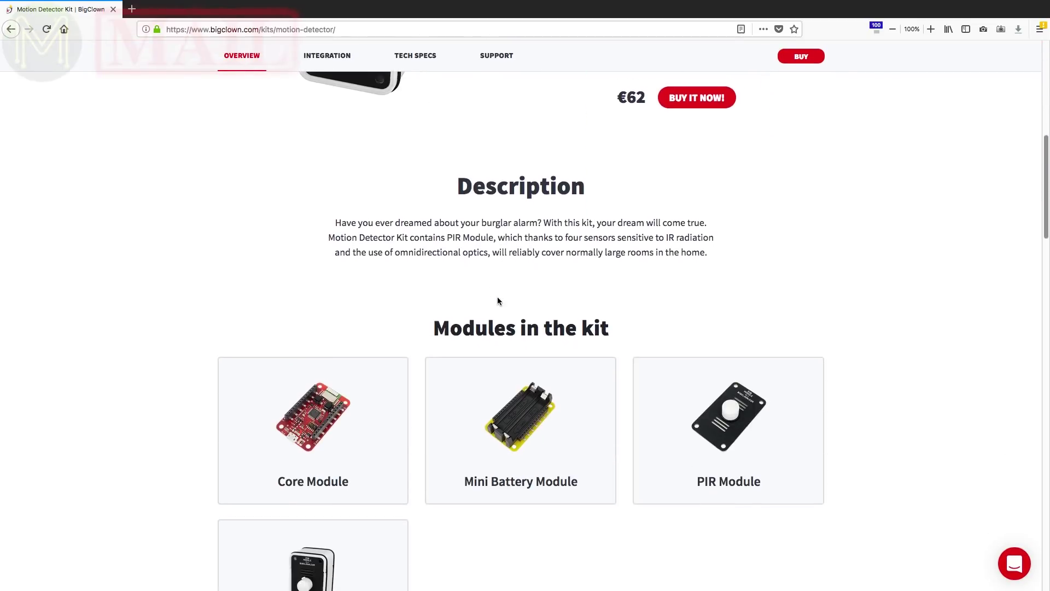
scroll(497, 300, down, 10)
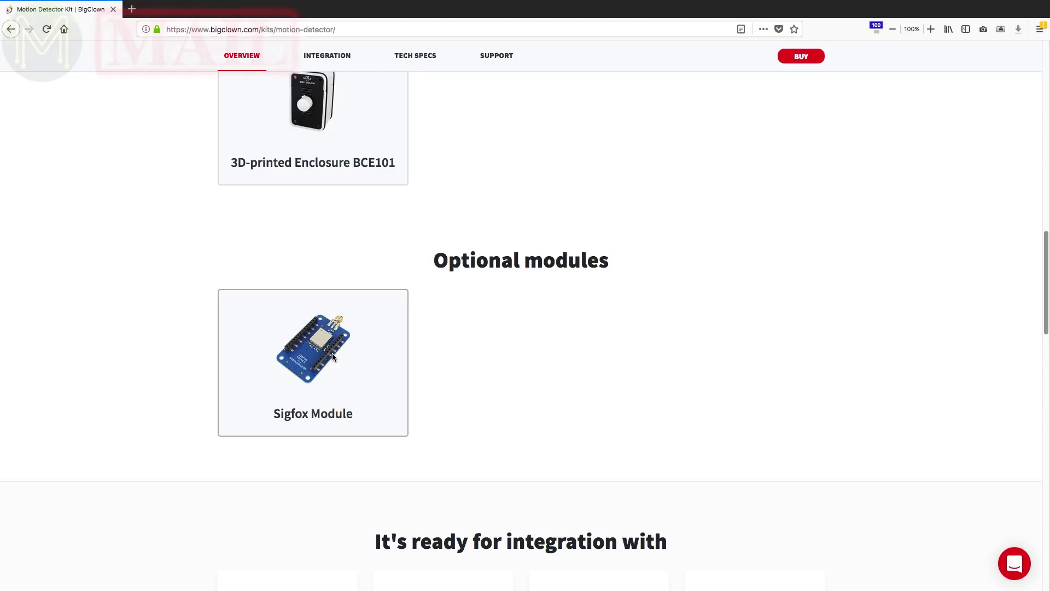
scroll(395, 346, down, 6)
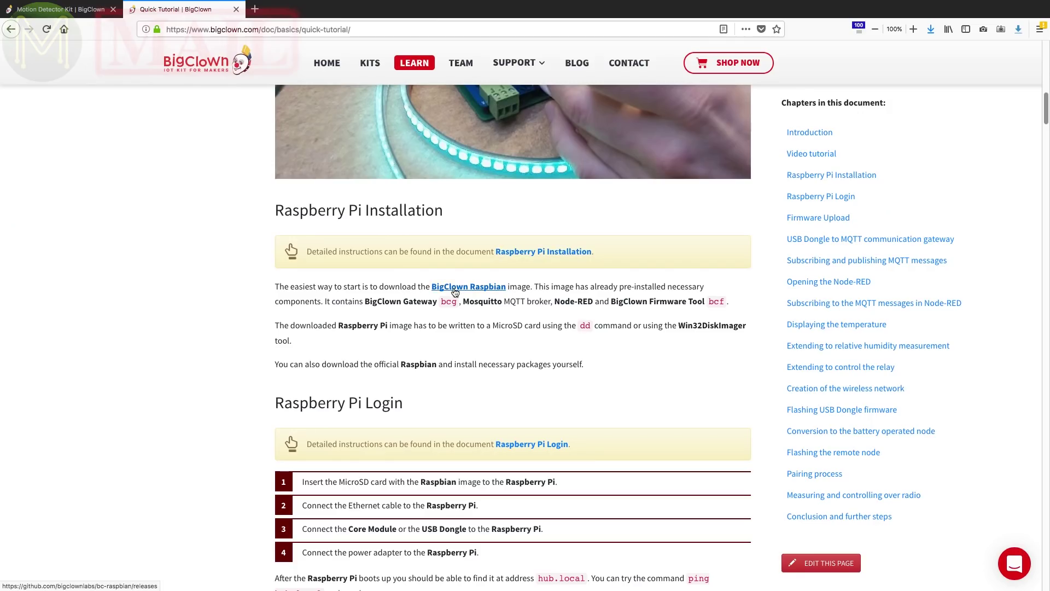
Follow the BigClown Raspbian link to the bc-raspbian GitHub releases page.
click(454, 287)
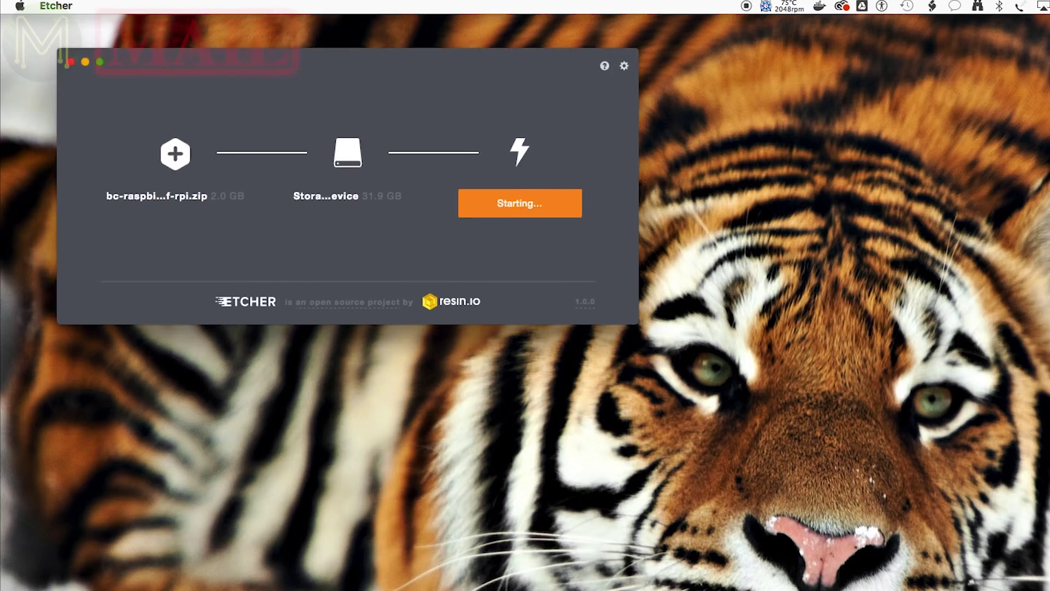
Show the full path of the selected bc-raspbian-v1.5.2-armhf-rpi.zip image in Etcher.
click(160, 198)
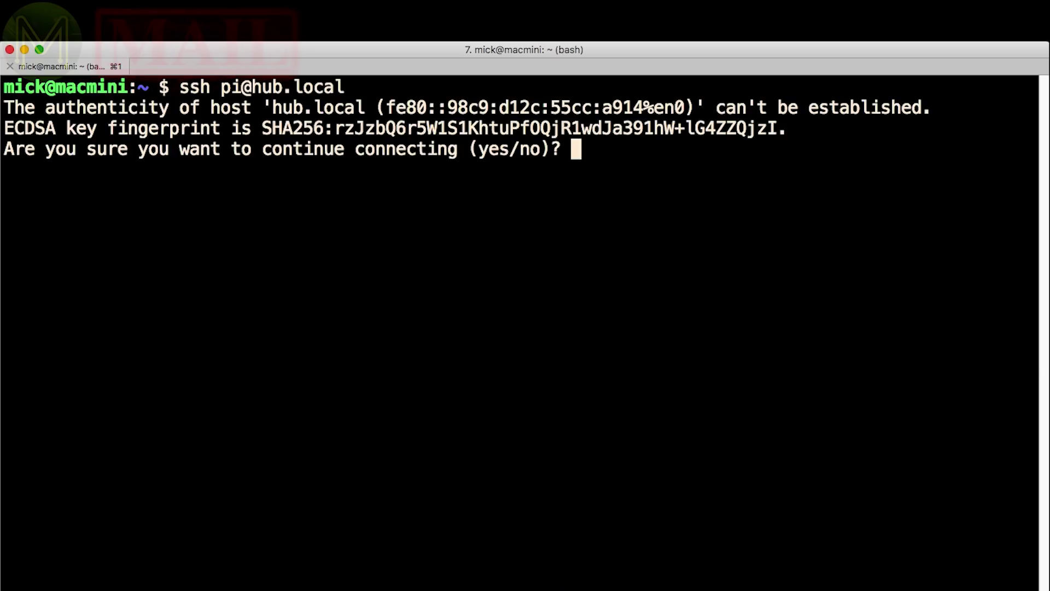
text(yes)
key(Return)
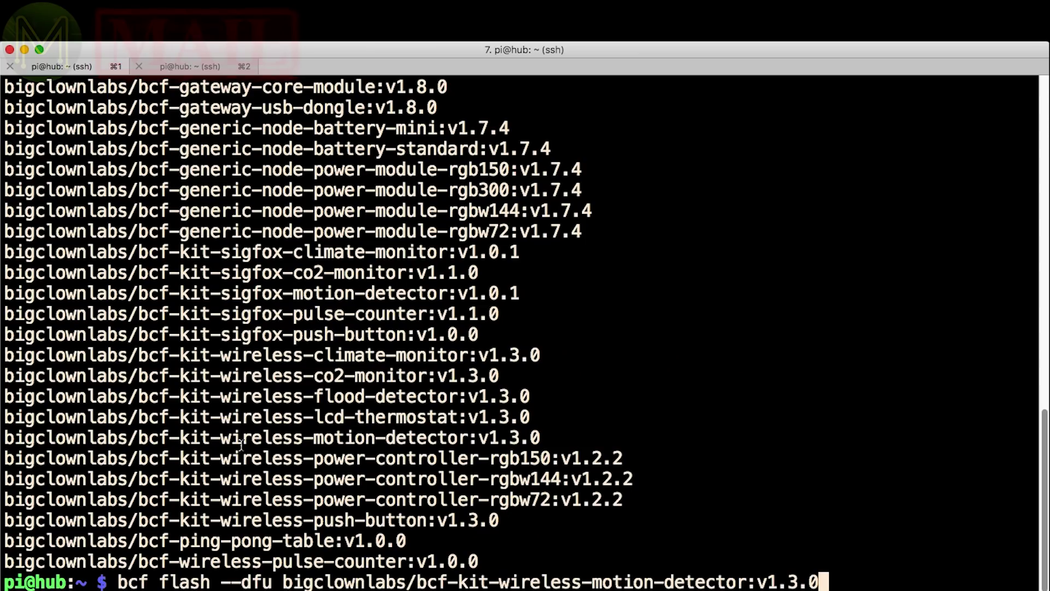
key(Return)
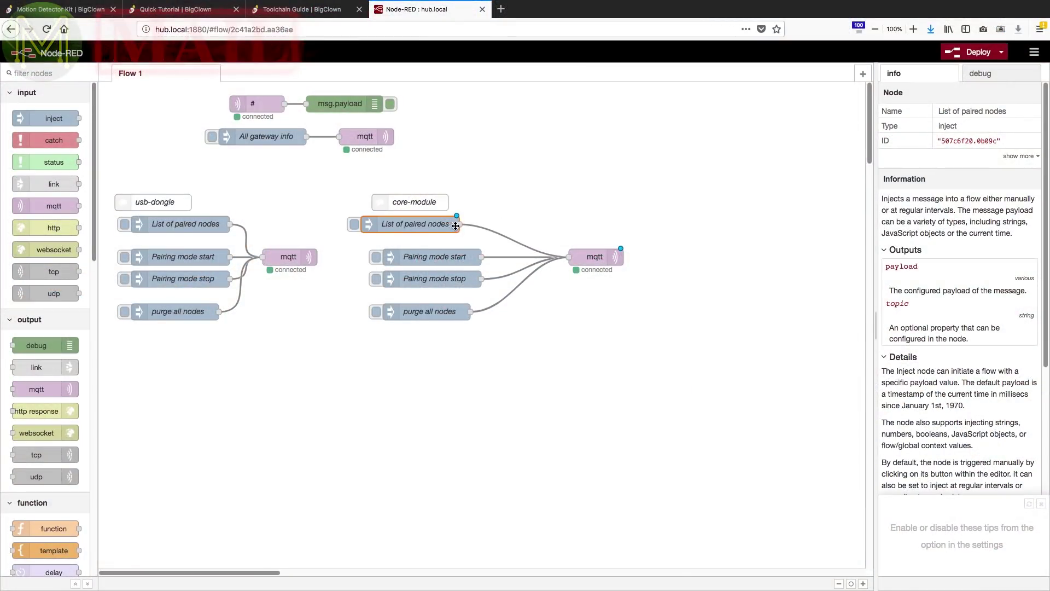
Scroll the Node-RED node palette down beside Flow 1 at hub.local:1880.
drag(95, 241, 107, 563)
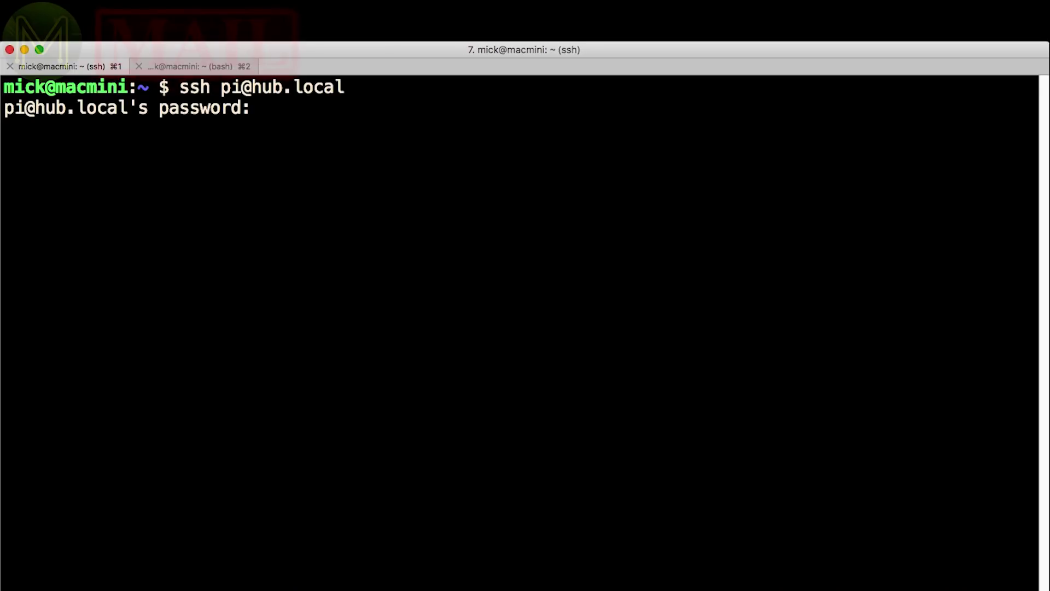
SSH into the Pi as root, download rgb-matrix.sh, make it executable and launch it.
key(Return)
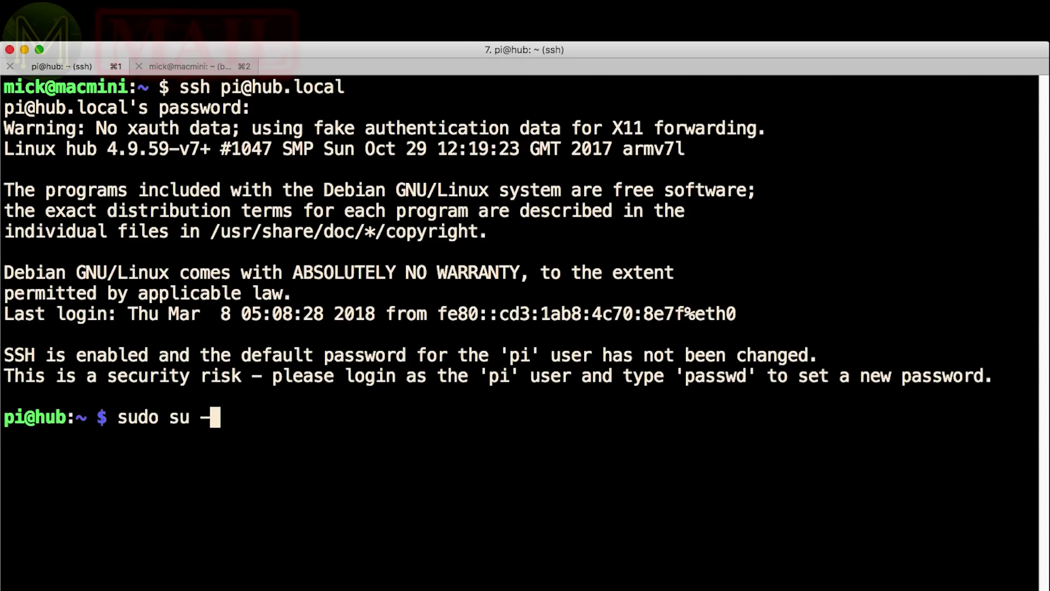
key(Return)
key(Return)
text(chmod a+x rgb-matrix.sh)
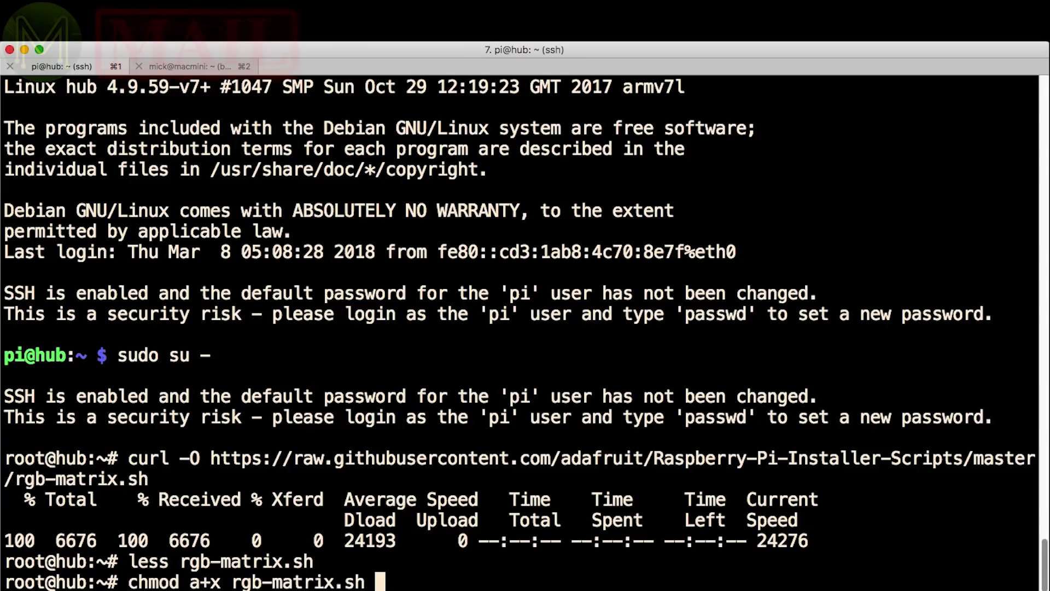
key(Return)
text(./rgb-matrix.sh)
key(Return)
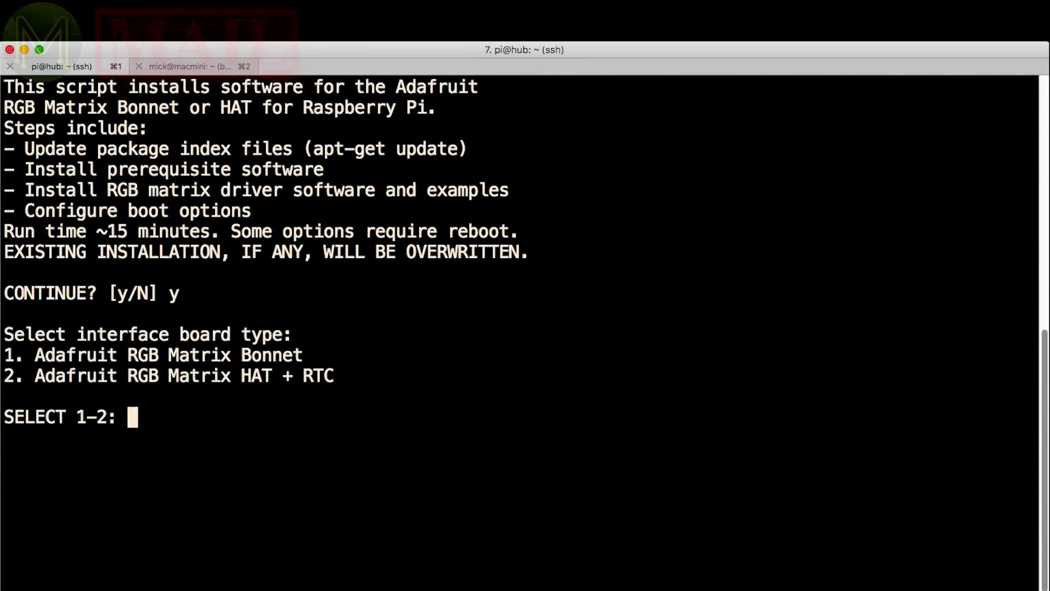
Install for the RGB Matrix Bonnet with the convenience option, confirm, then reboot the Pi.
text(1)
key(Return)
text(2)
key(Return)
text(y)
key(Return)
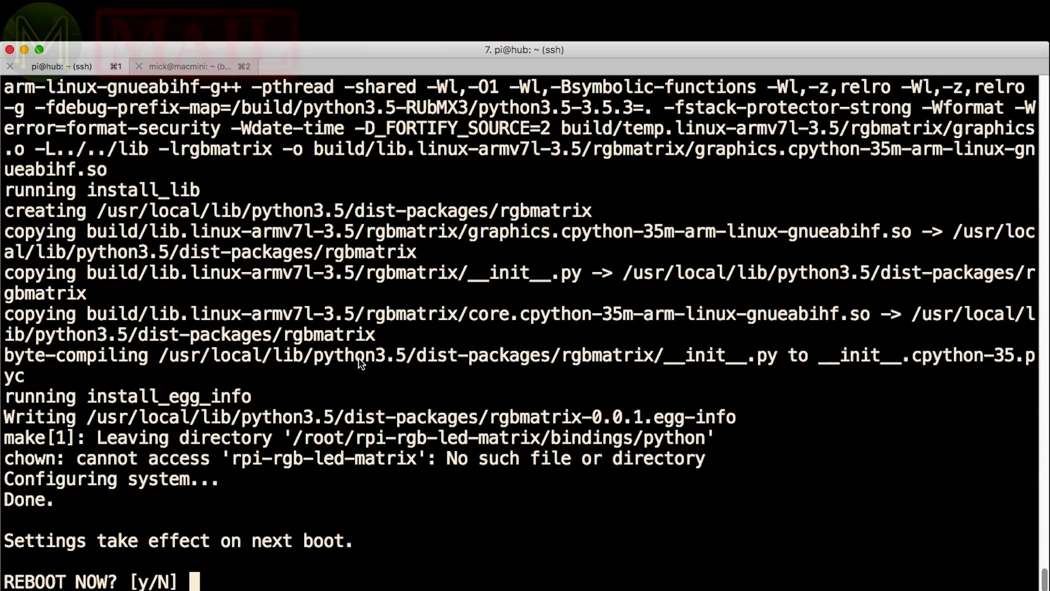
key(Return)
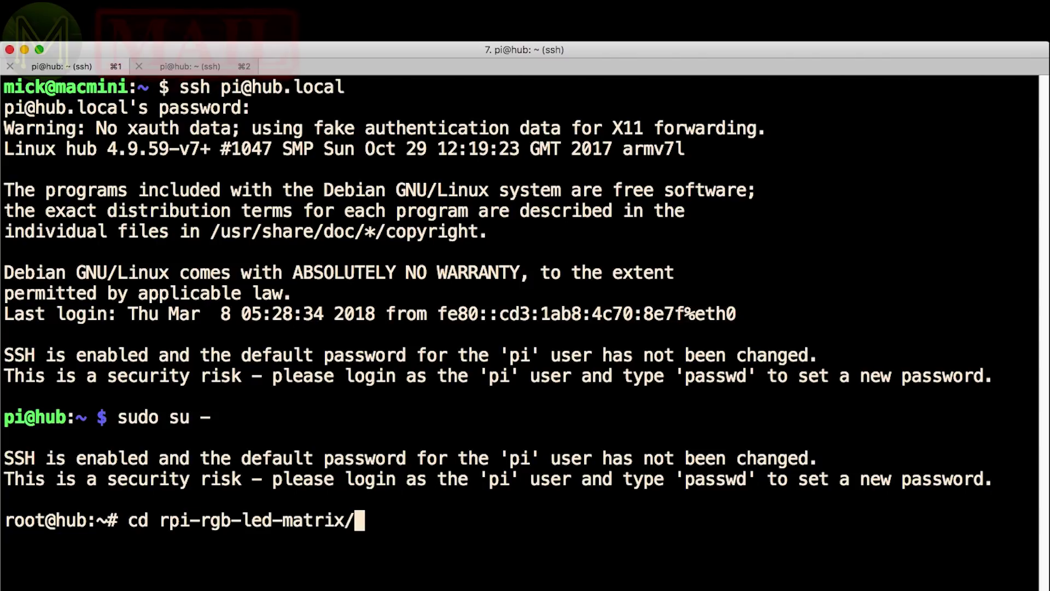
List rpi-rgb-led-matrix, enter examples-api-use, and paste ./demo --led-rows=64 --led-cols=64 --led-show-refresh -D 0.
text(-l)
key(Return)
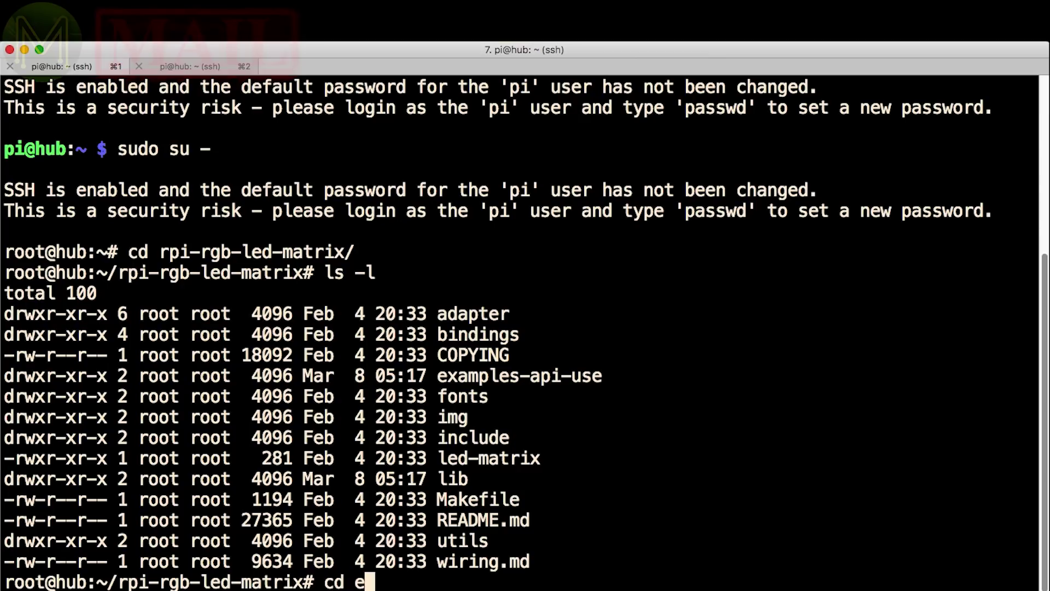
key(Return)
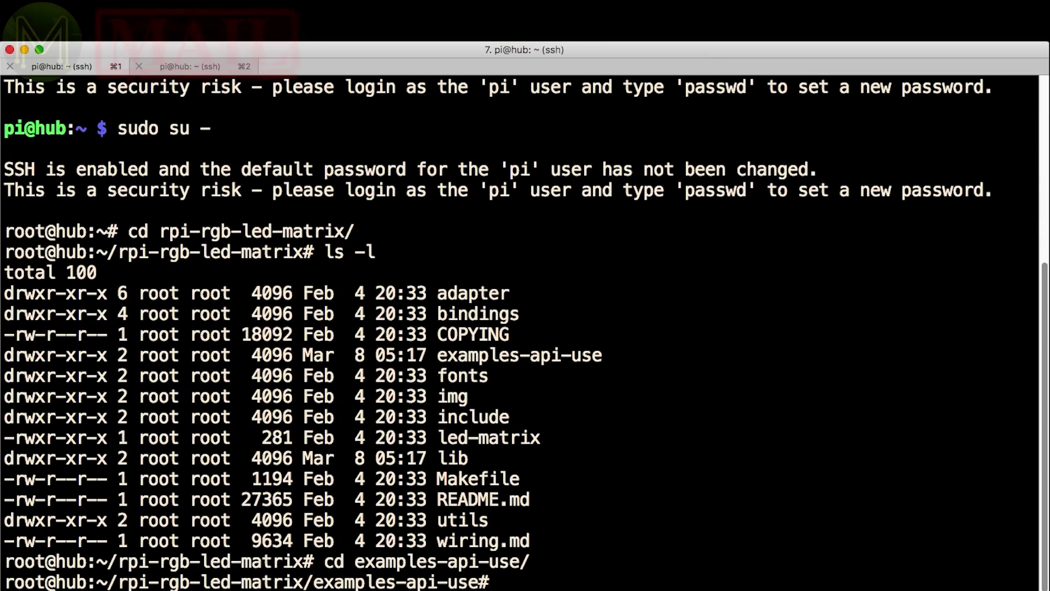
text(./demo --led-rows=64 --led-cols=64 --led-show-refresh -D 0)
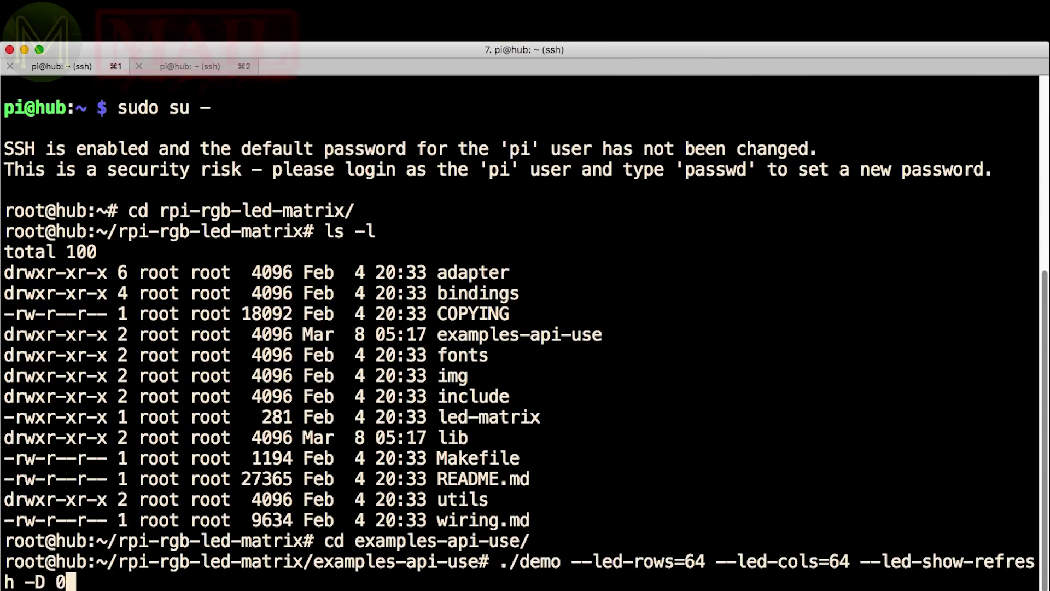